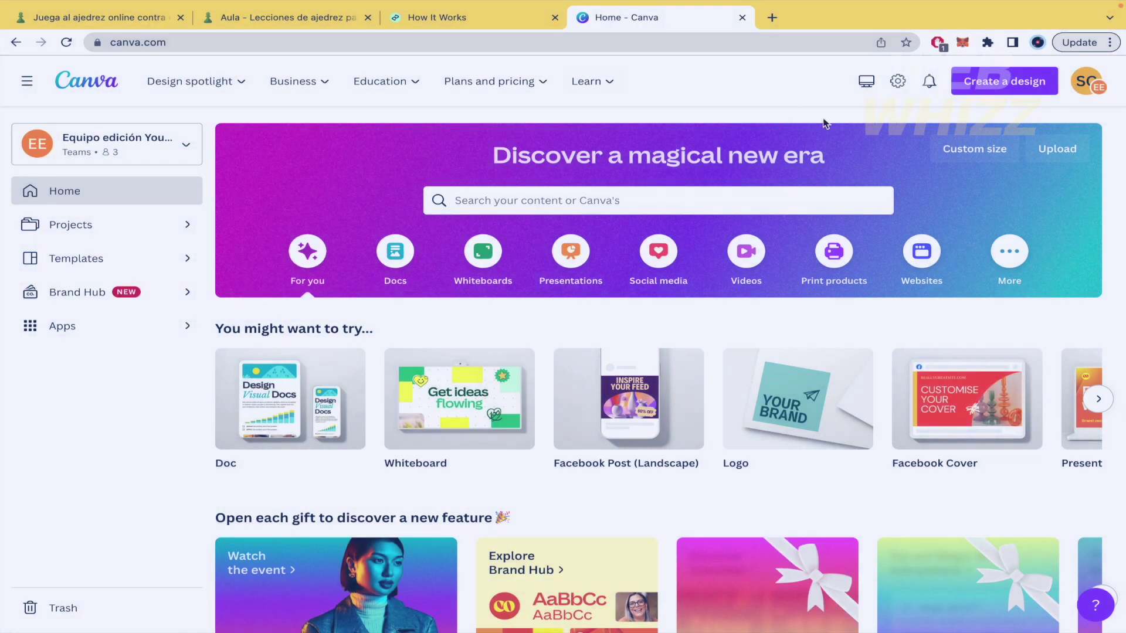
Start a new Website design from Create a design on the Canva home page.
left_click(985, 81)
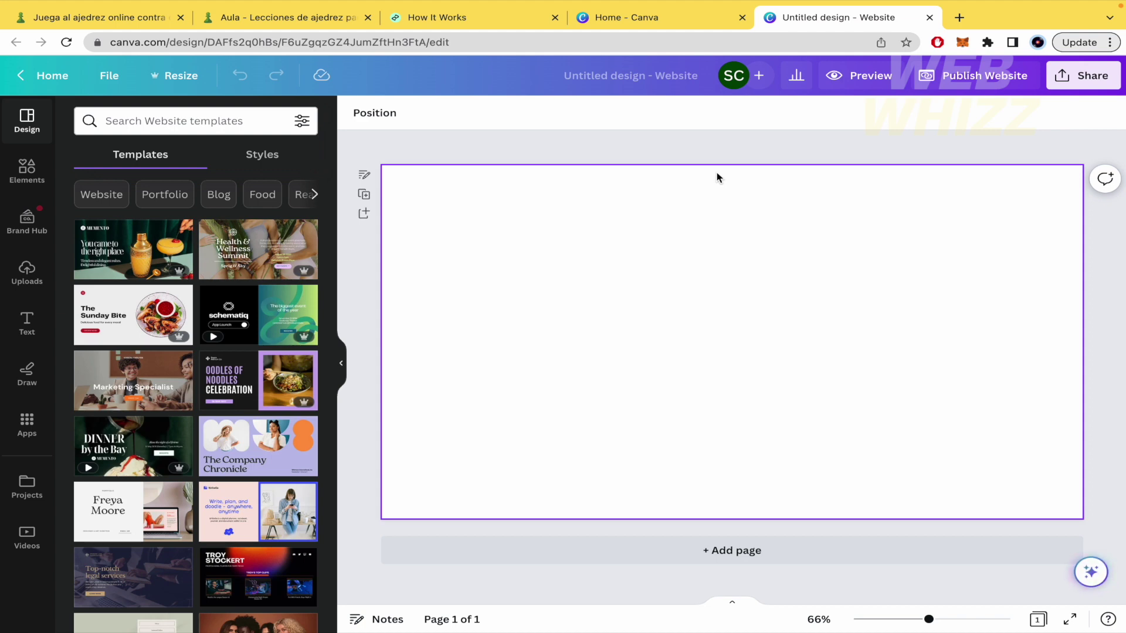
Apply the Memento cocktail welcome page, duplicate it, and add the Leave everything behind page.
left_click(151, 248)
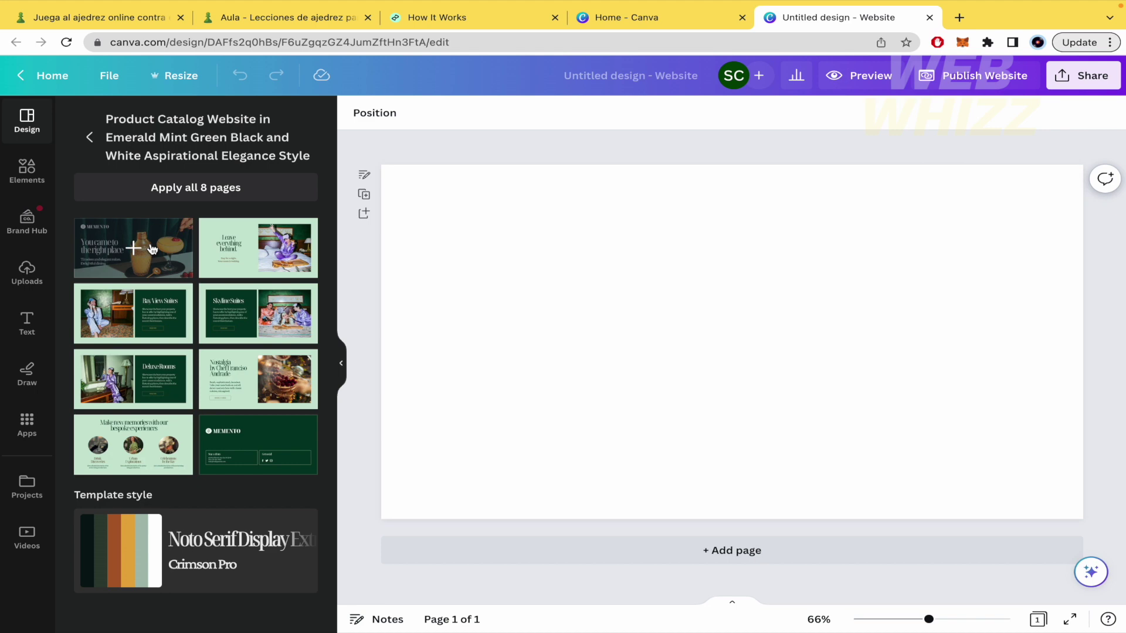
left_click(134, 249)
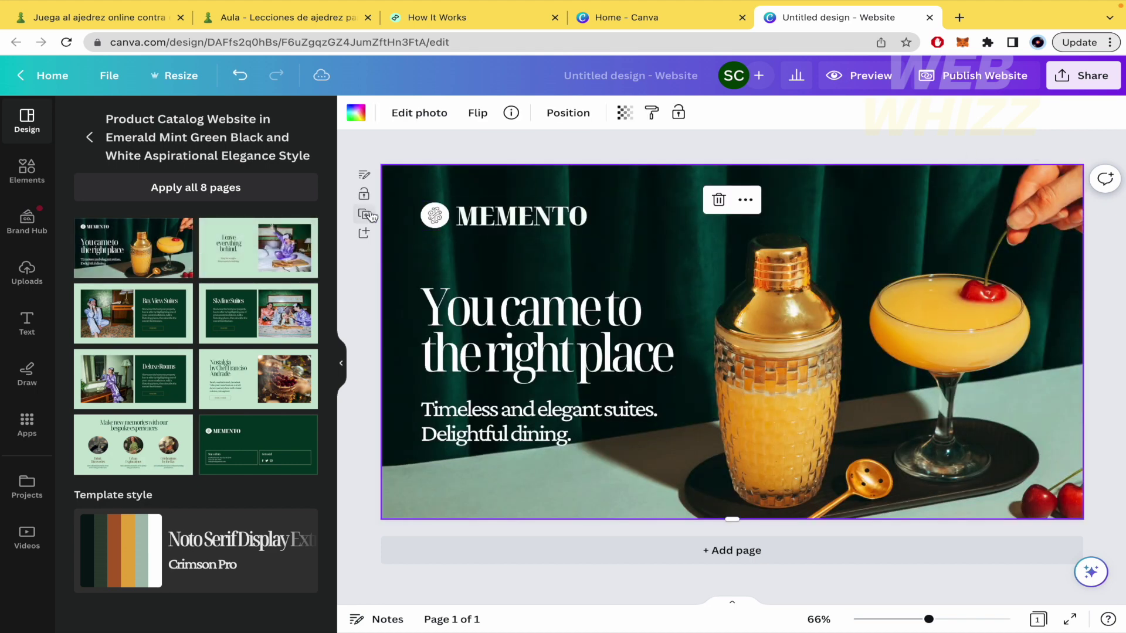
left_click(364, 214)
left_click(258, 249)
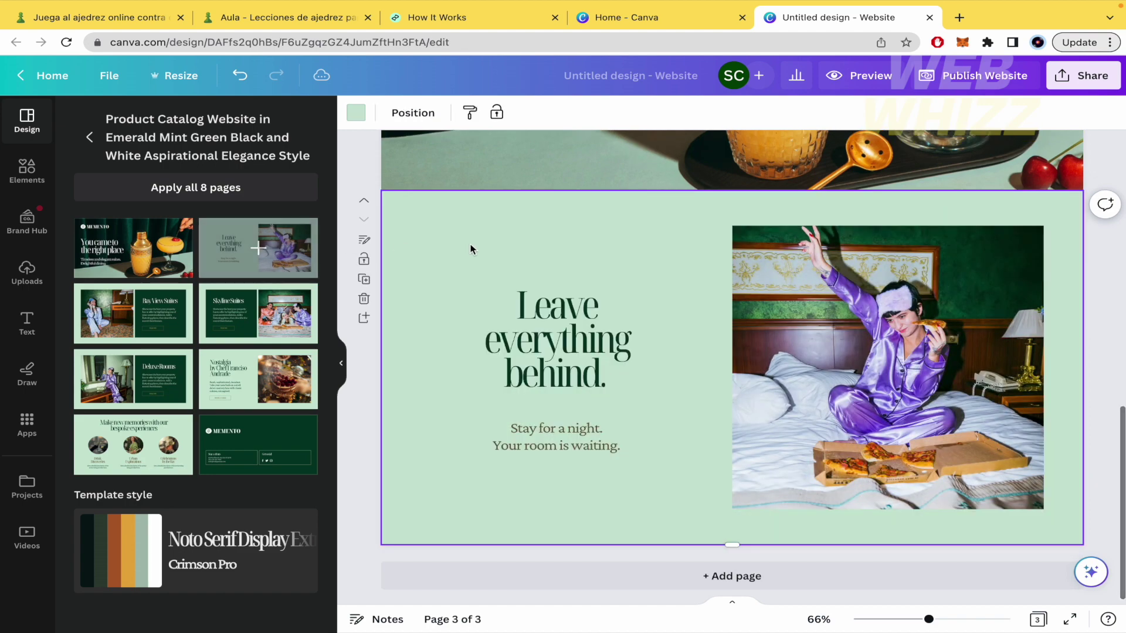
Add Bay View Suites and Skyline Suites as pages 4 and 5, then return to all templates.
left_click(364, 279)
left_click(134, 312)
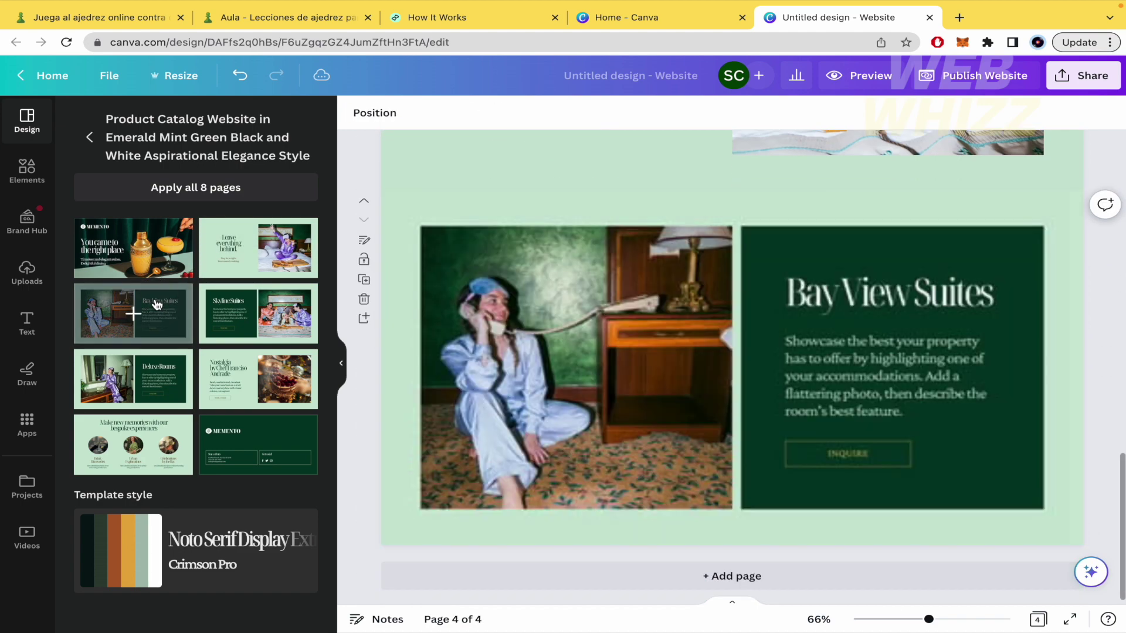
left_click(364, 279)
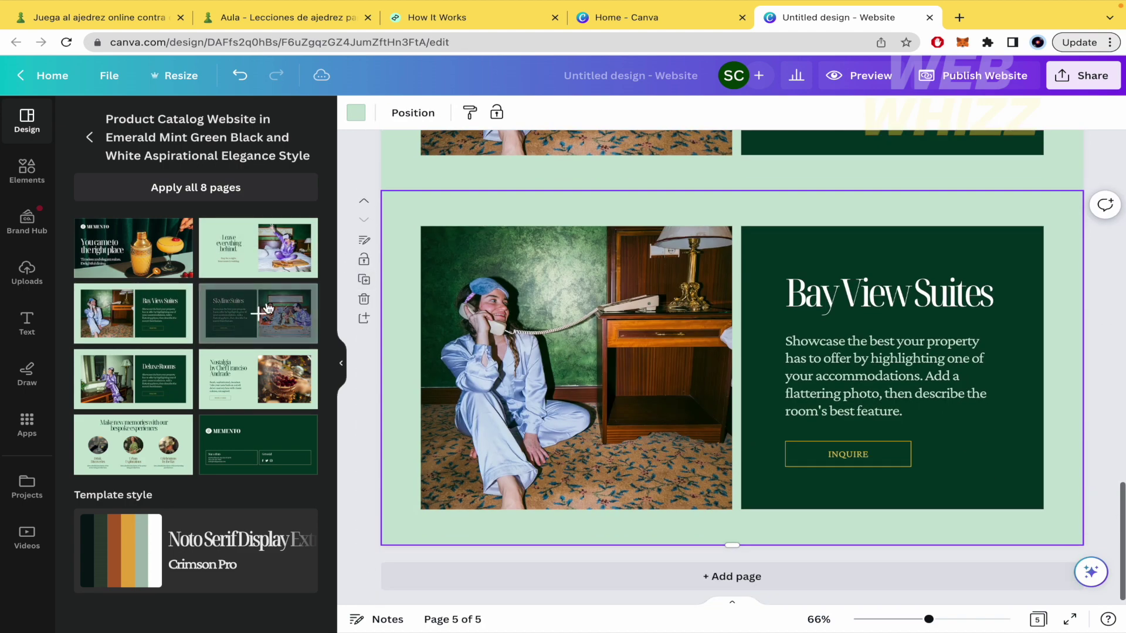
left_click(266, 308)
scroll(756, 352, "up", 10)
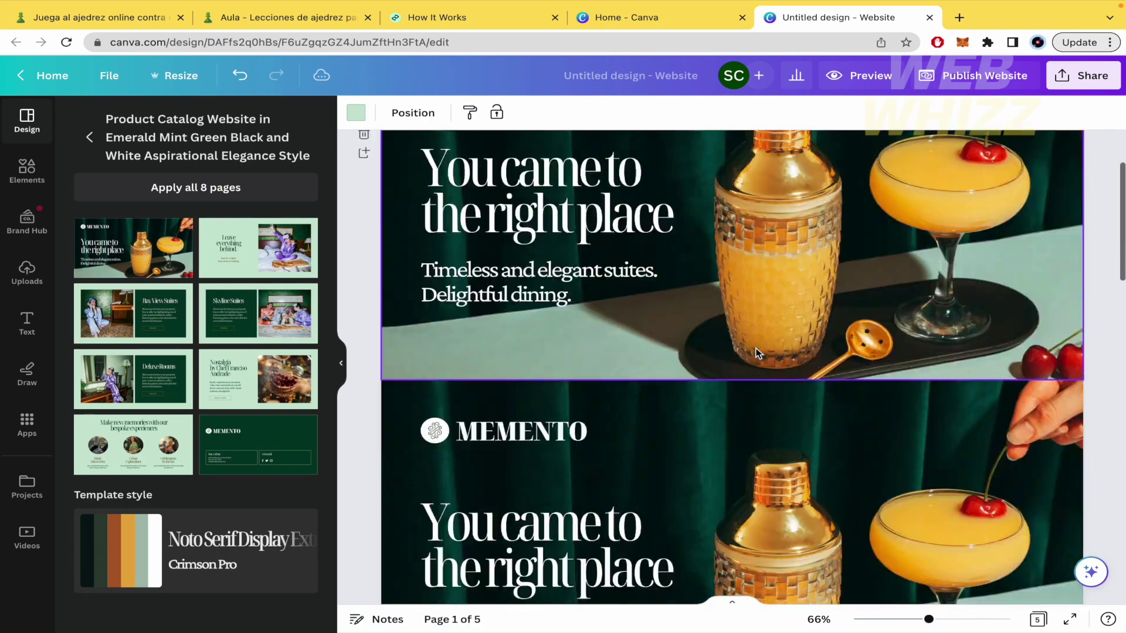
scroll(757, 352, "down", 10)
scroll(756, 353, "up", 12)
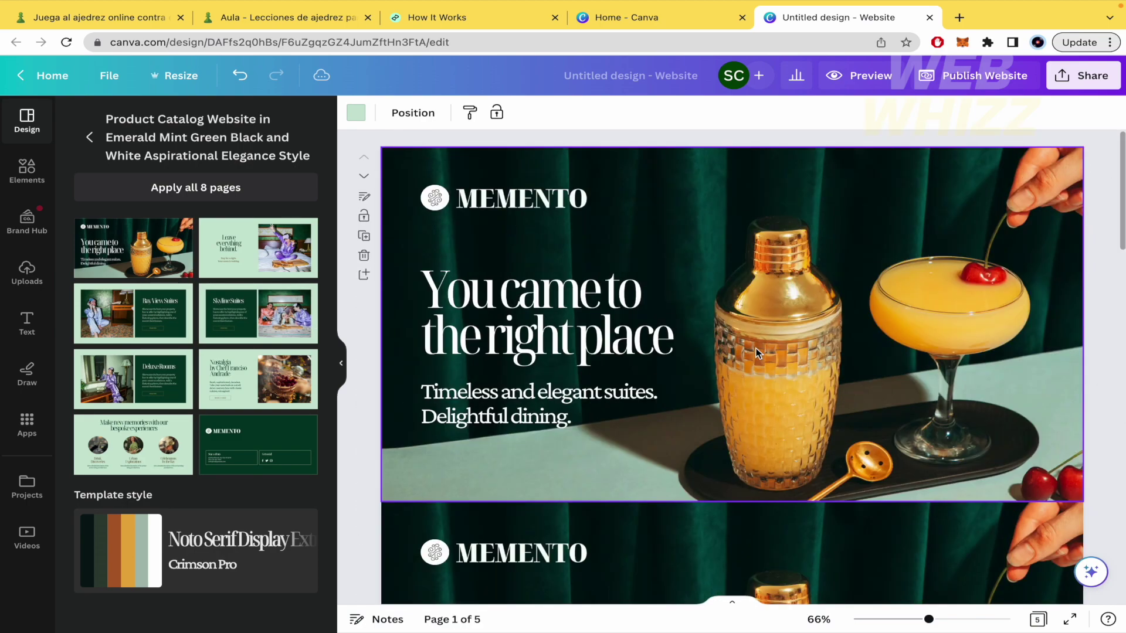
scroll(757, 352, "down", 12)
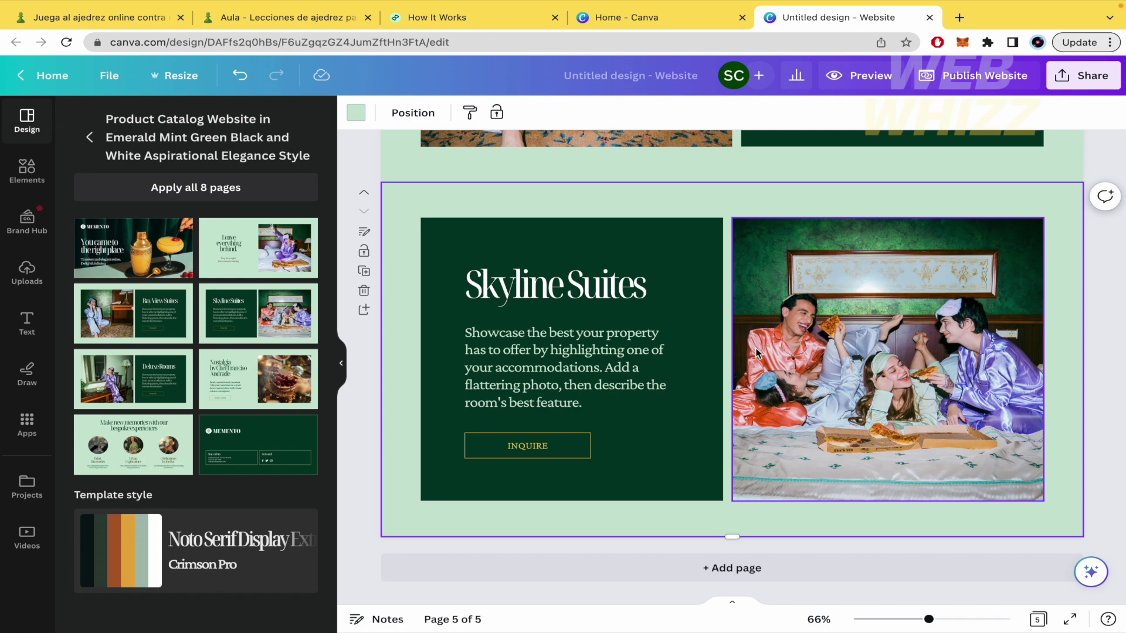
left_click(91, 138)
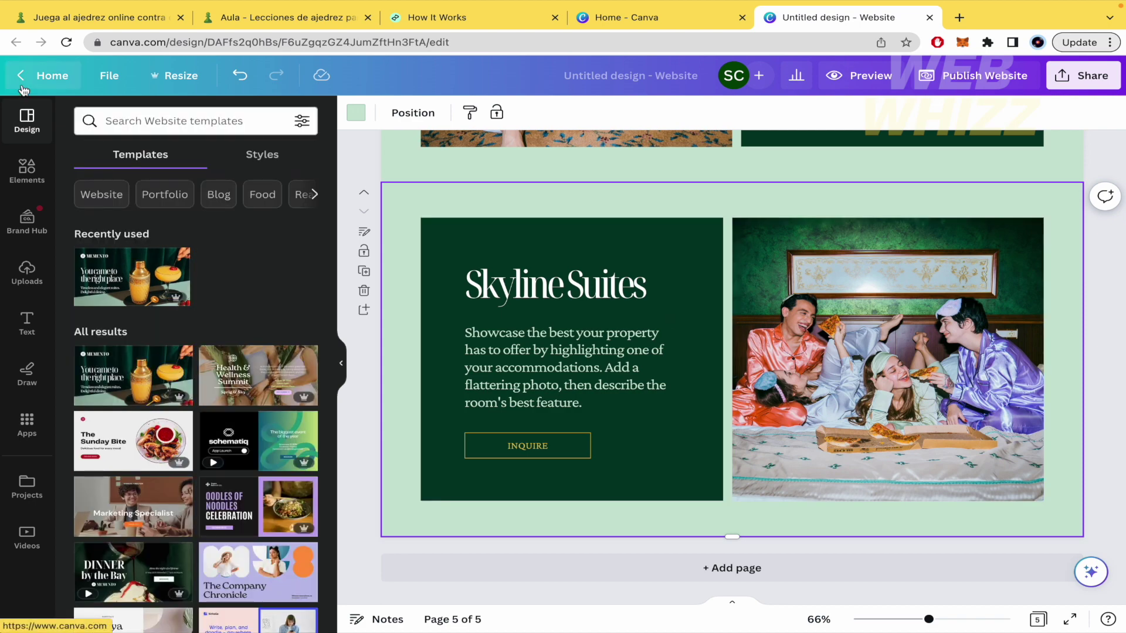
Collapse the templates panel, then select and deselect the cocktail welcome page 1.
left_click(341, 363)
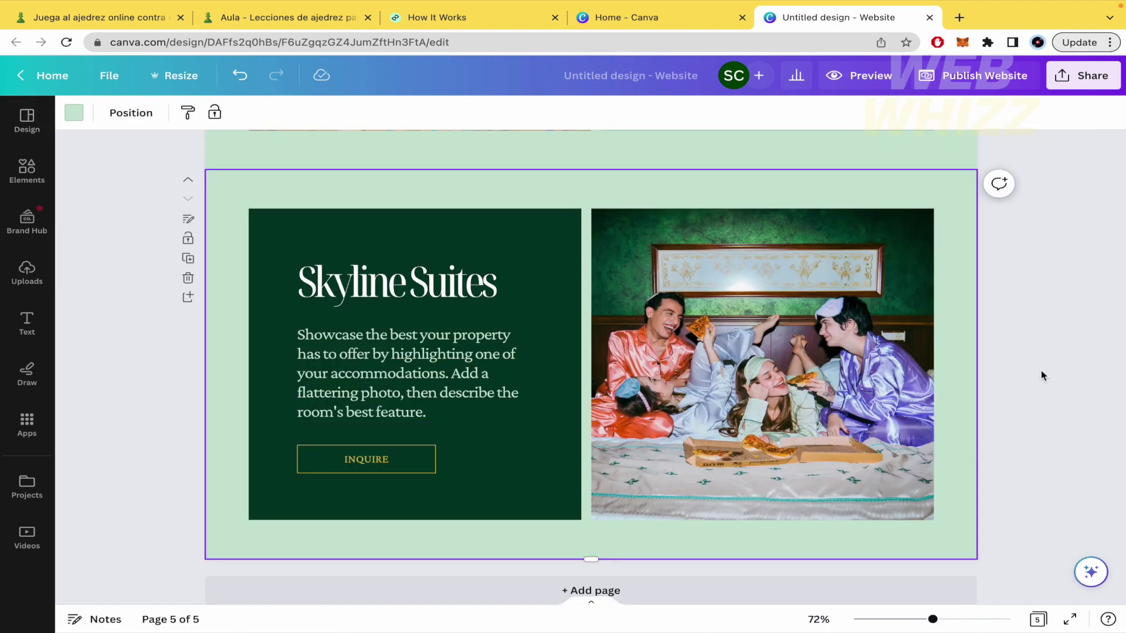
scroll(1041, 370, "up", 5)
scroll(1041, 370, "up", 5)
scroll(1040, 370, "up", 5)
scroll(1041, 370, "up", 5)
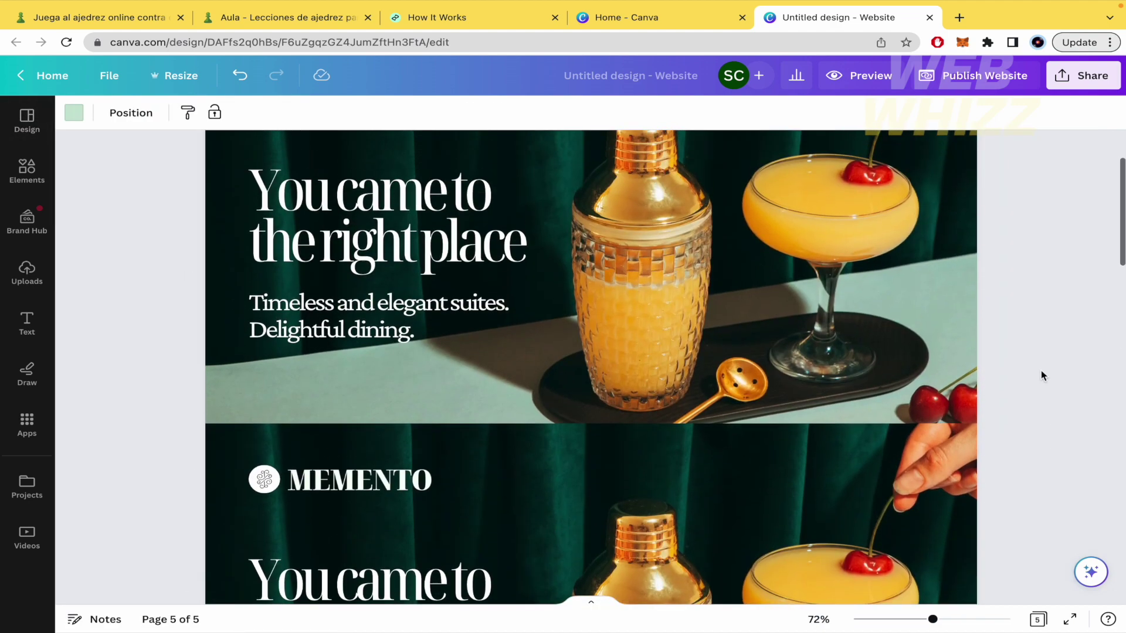
scroll(1041, 370, "up", 5)
left_click(561, 365)
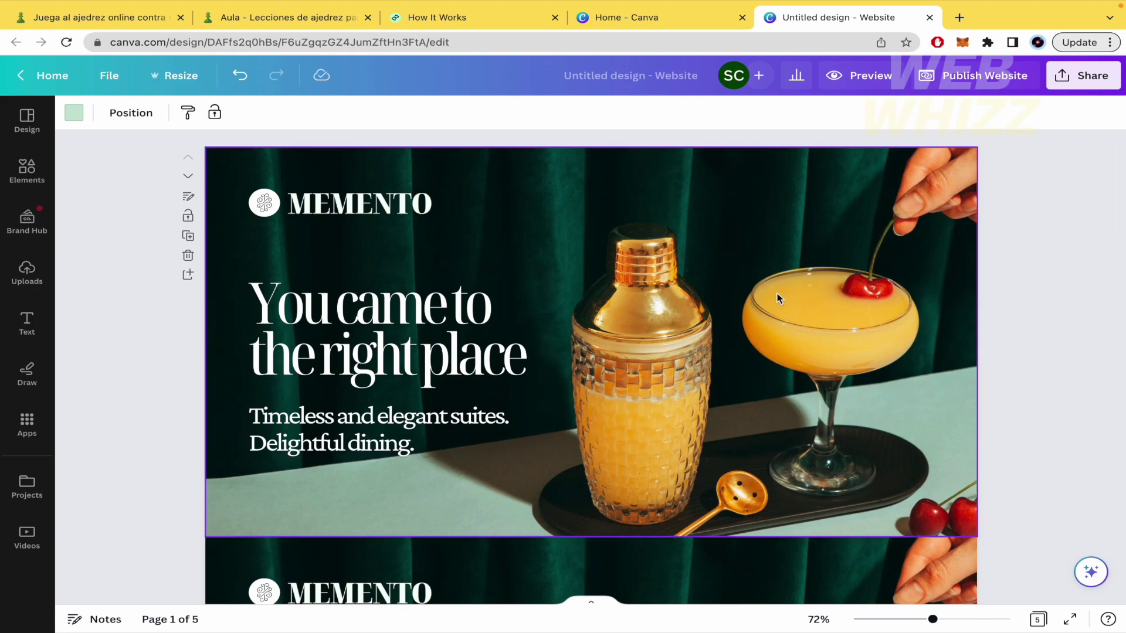
scroll(520, 429, "down", 5)
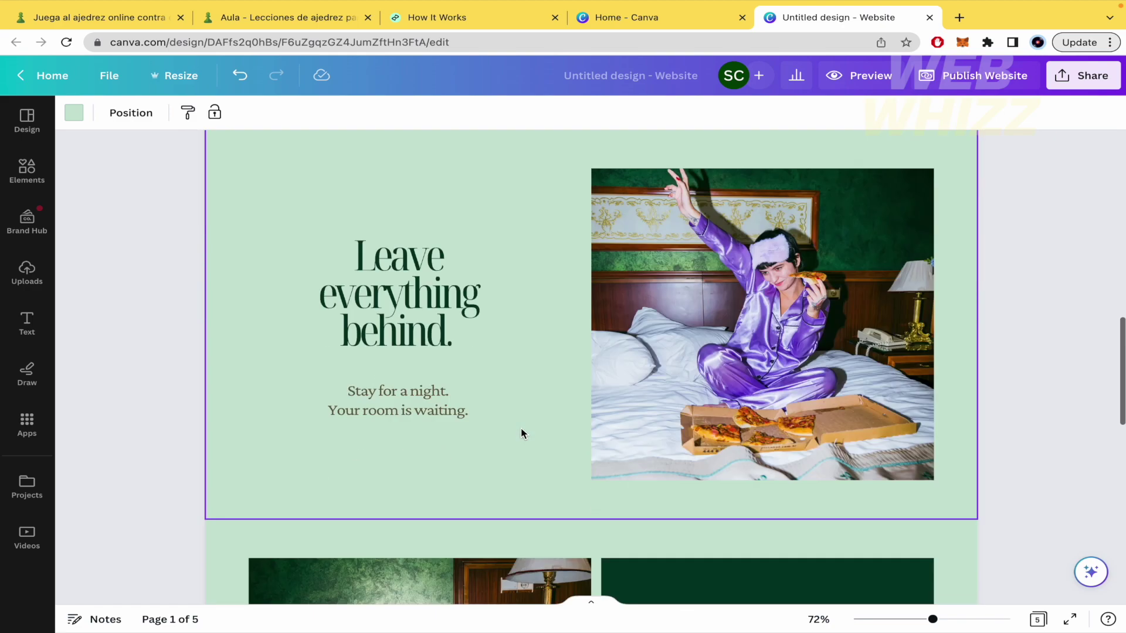
scroll(520, 428, "down", 5)
scroll(629, 428, "down", 5)
scroll(638, 429, "up", 10)
scroll(638, 428, "up", 5)
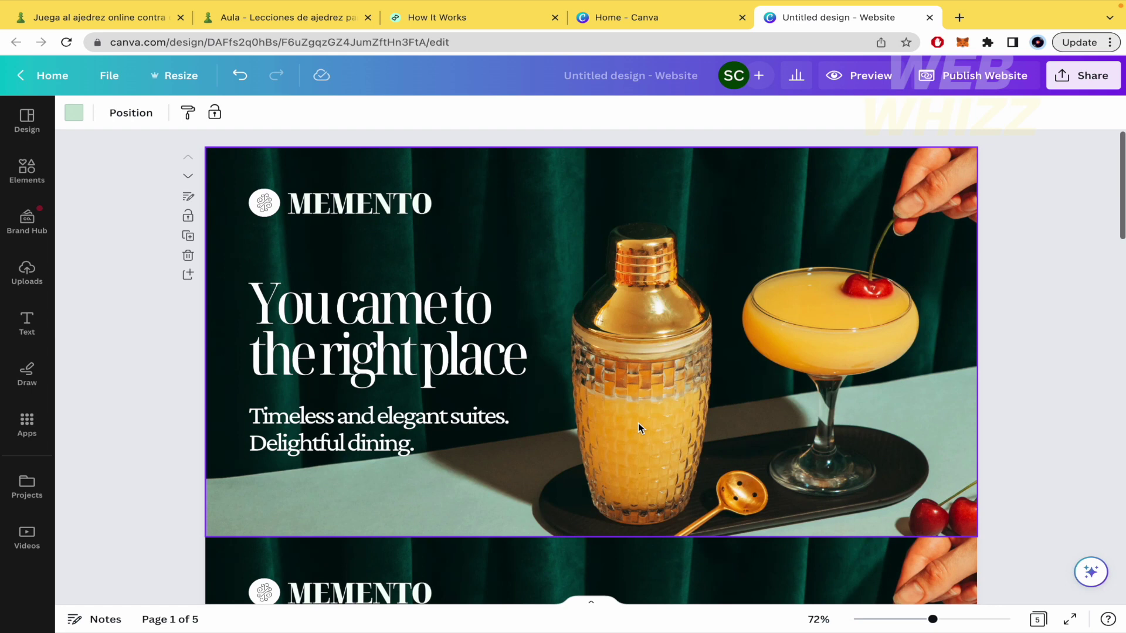
left_click(1041, 352)
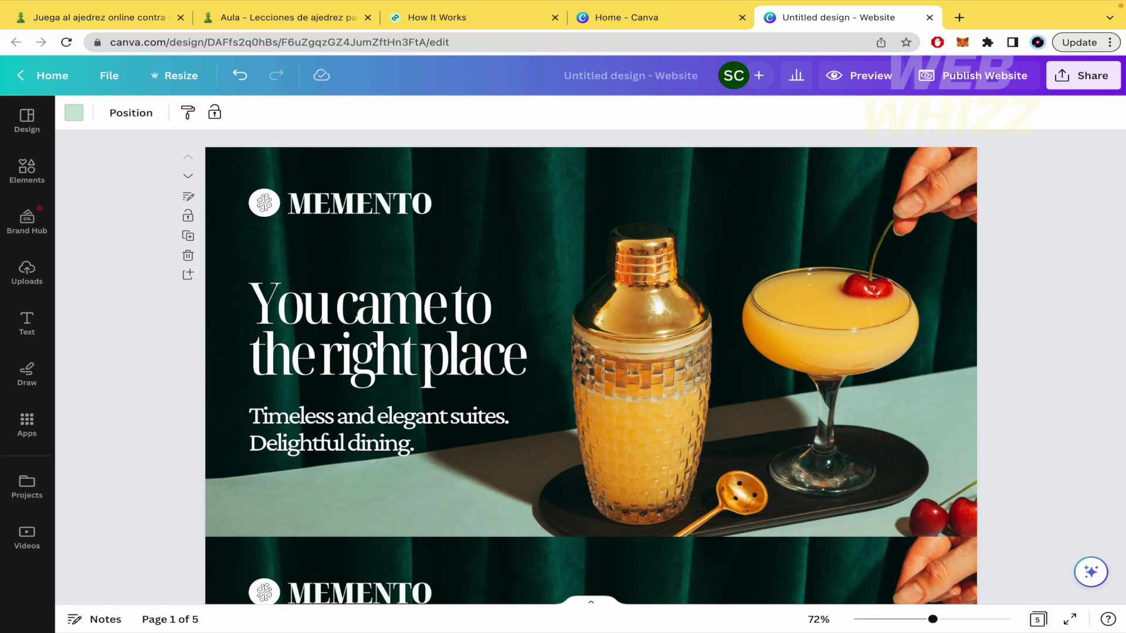
Switch to Grid view and title pages 1–3 Home, second and third.
left_click(1040, 620)
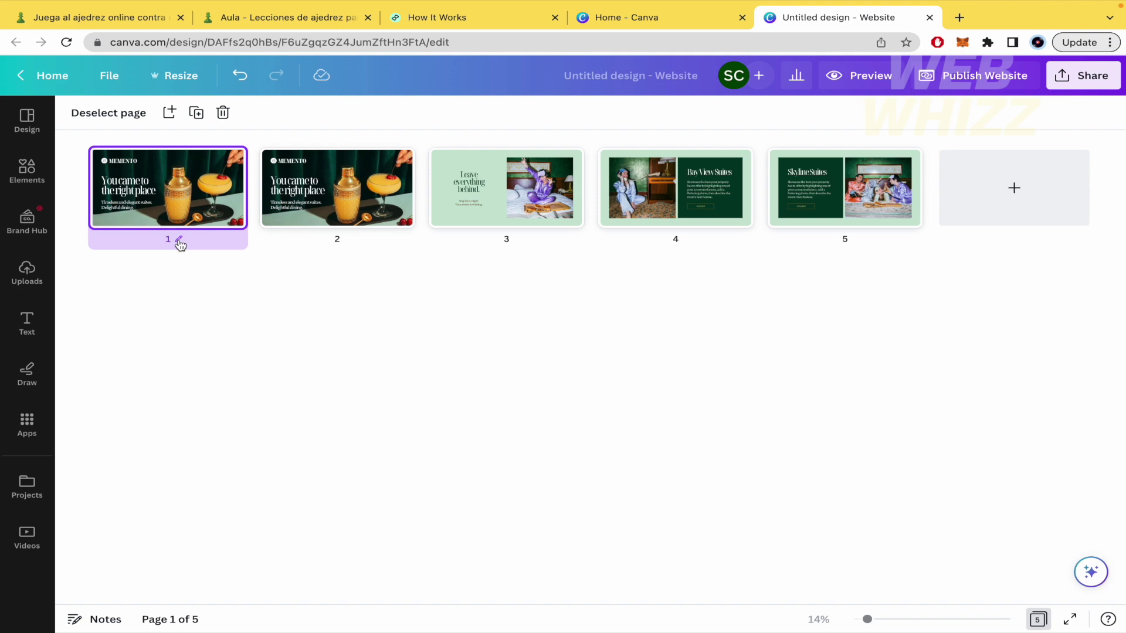
left_click(179, 243)
type("Home")
left_click(350, 243)
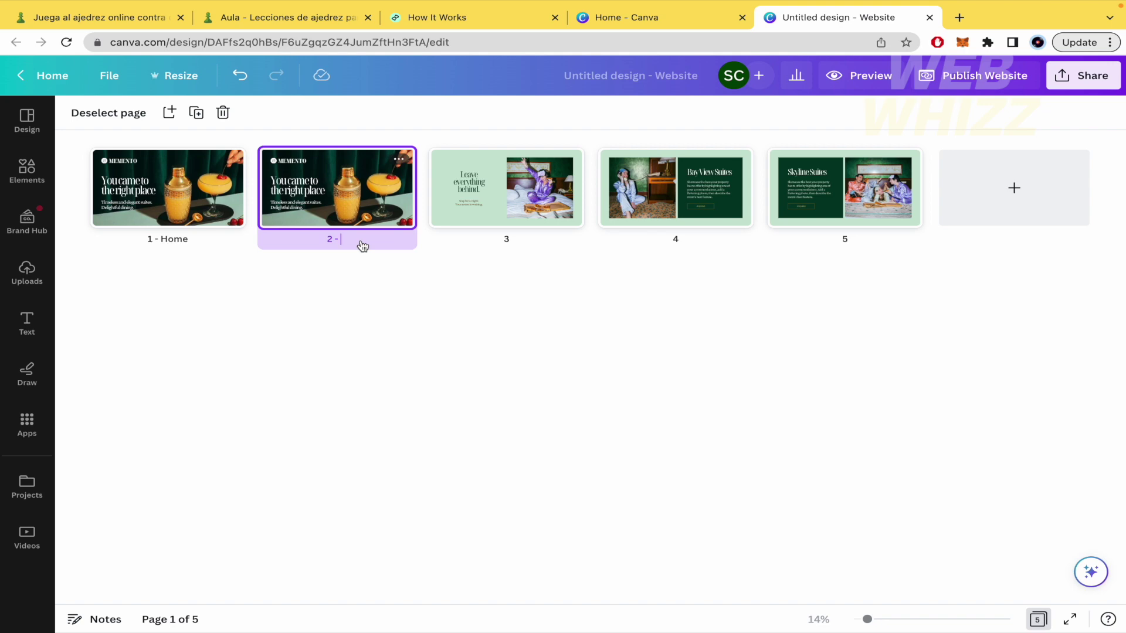
type("second")
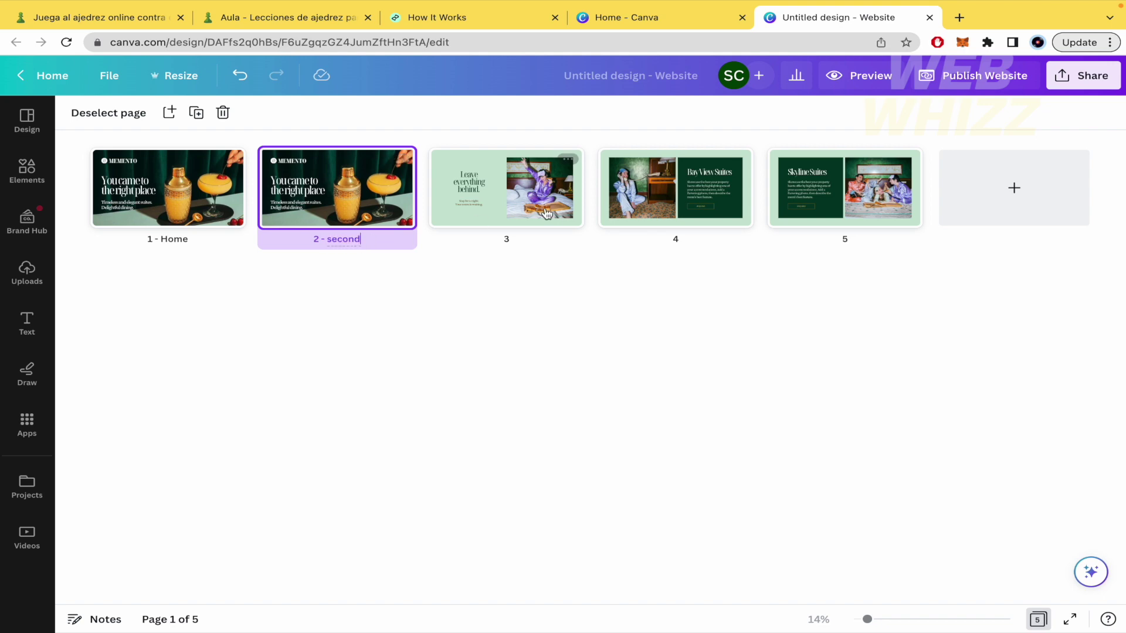
left_click(521, 243)
type("hird")
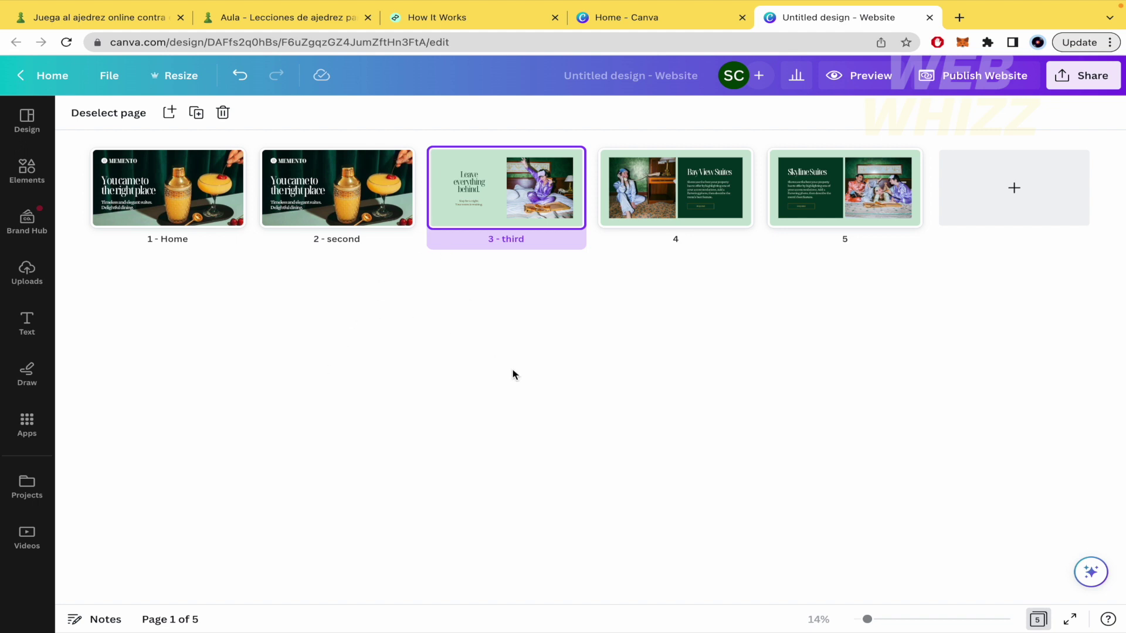
Preview the website and turn on the 'With navigation' bar.
left_click(862, 78)
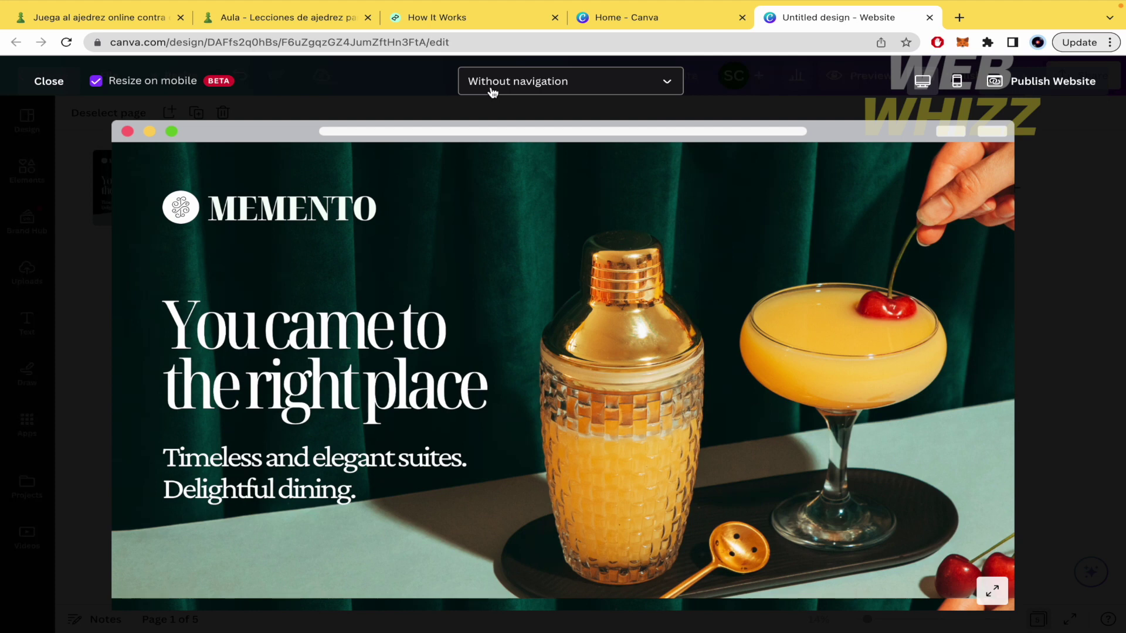
left_click(493, 81)
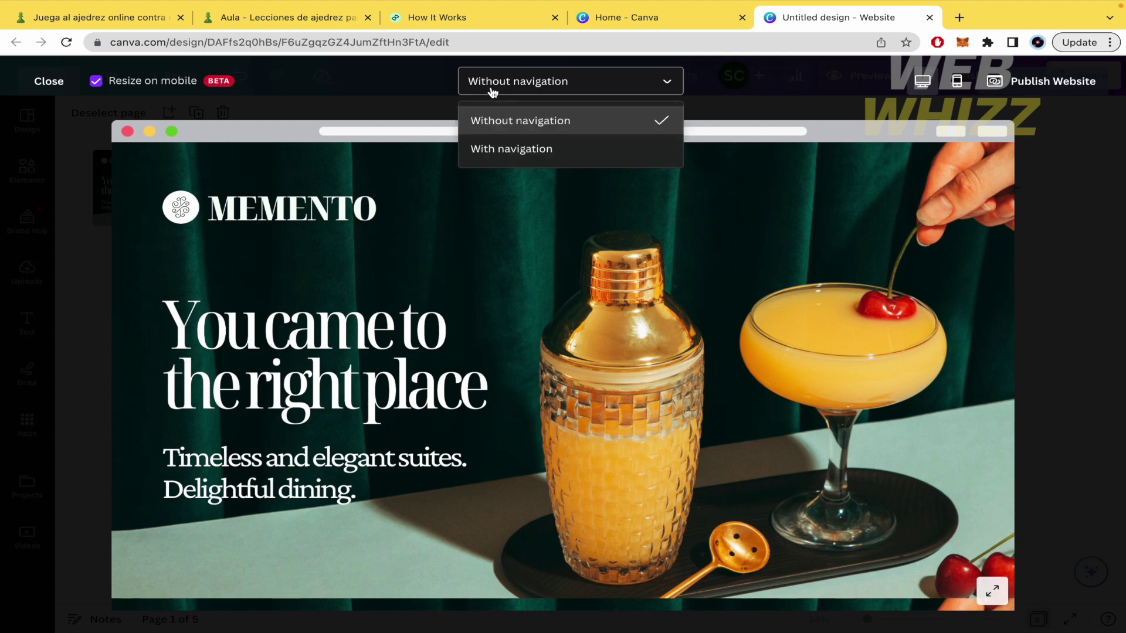
left_click(526, 148)
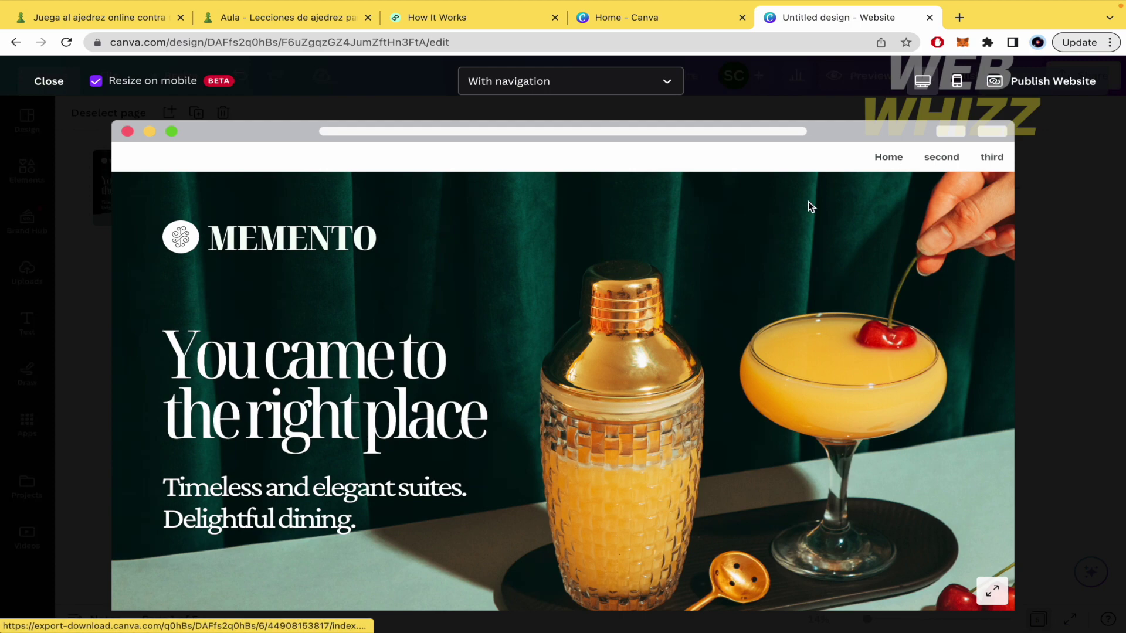
Test the second, third and Home links, toggle Resize on mobile off and on, then close.
left_click(941, 157)
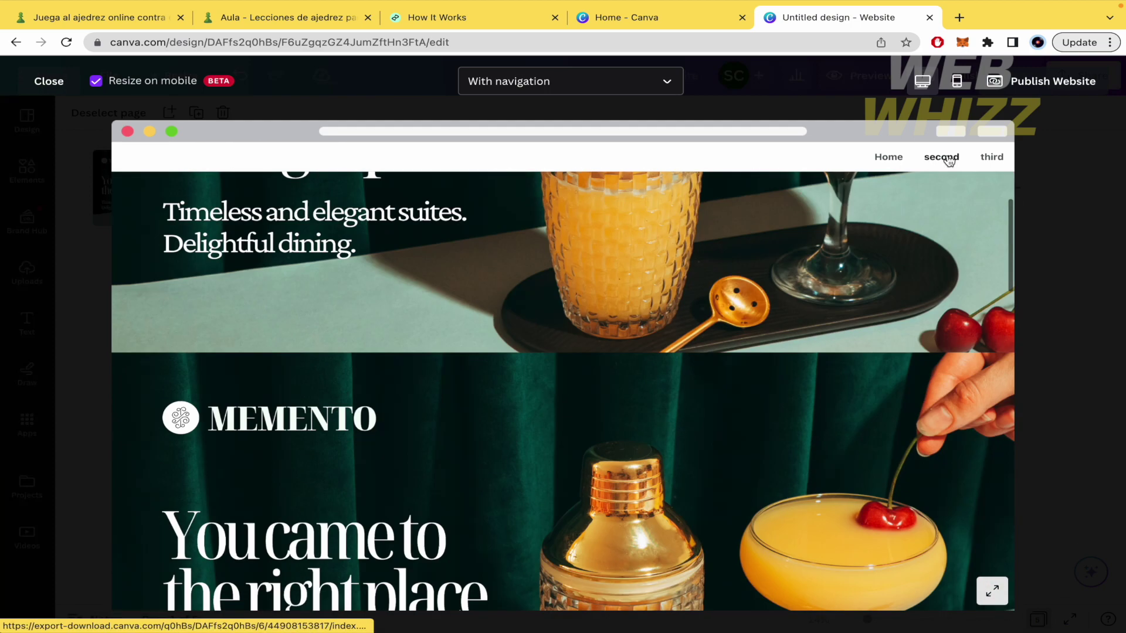
left_click(991, 156)
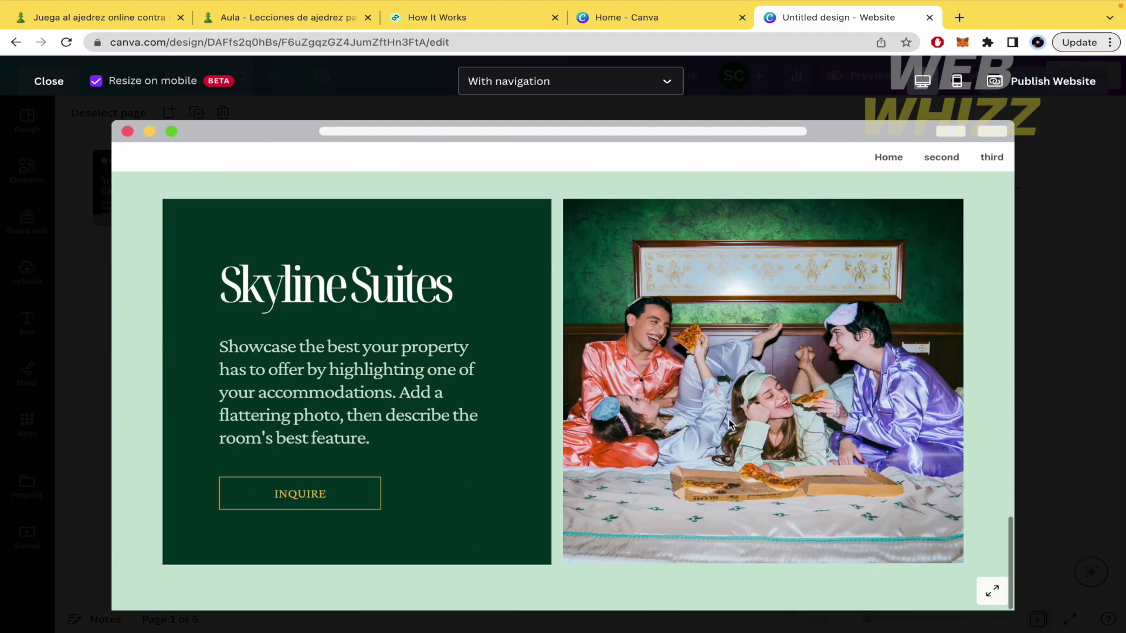
left_click(889, 157)
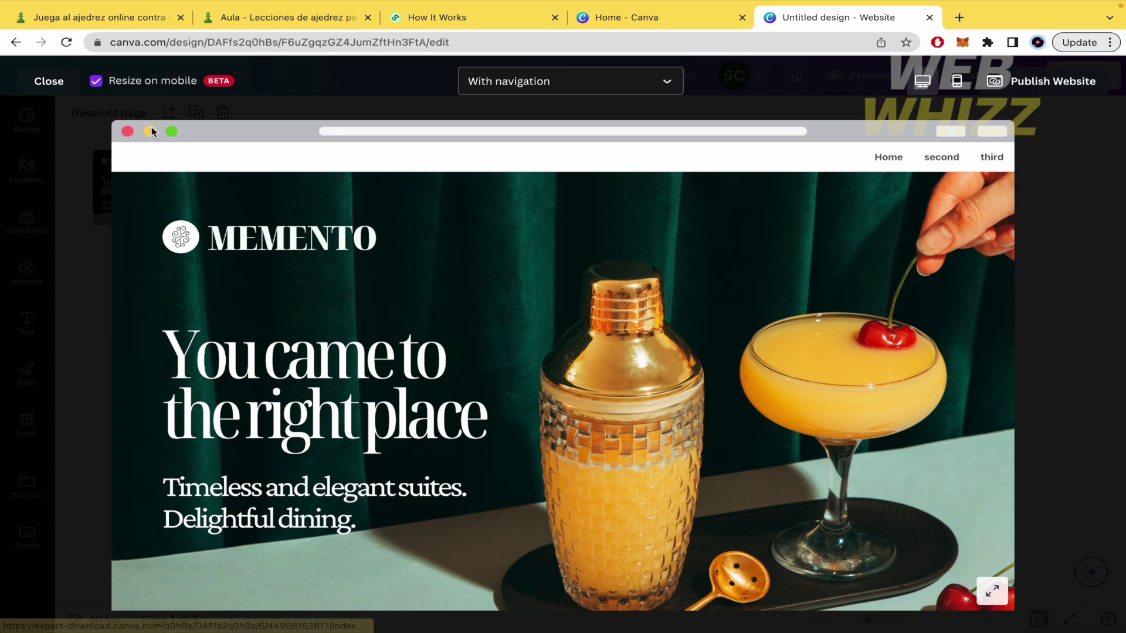
left_click(96, 81)
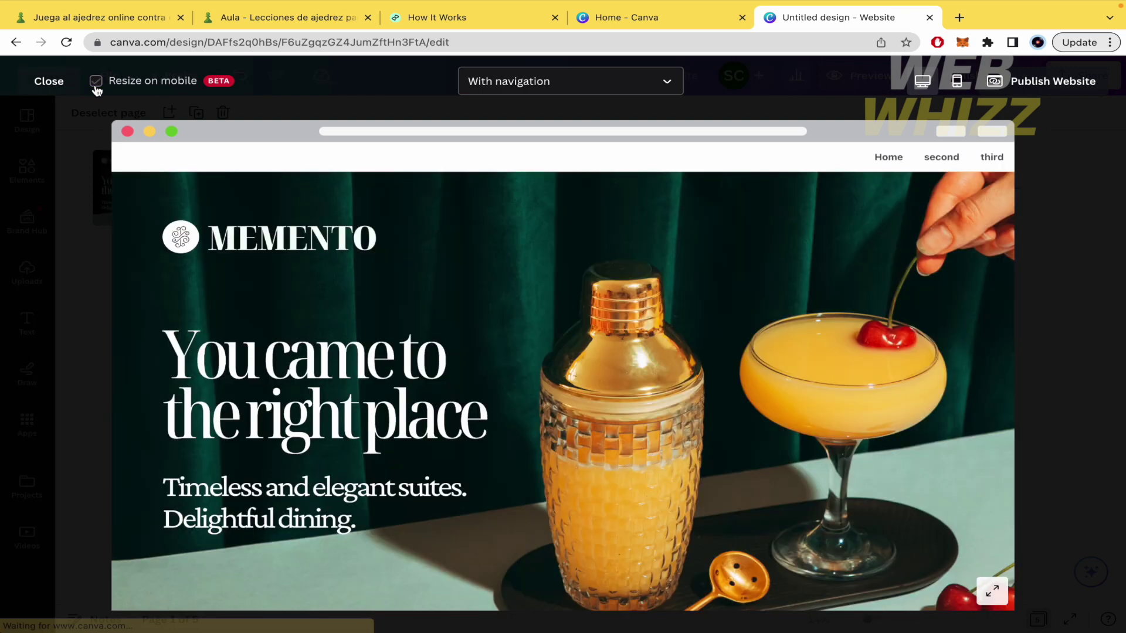
left_click(96, 82)
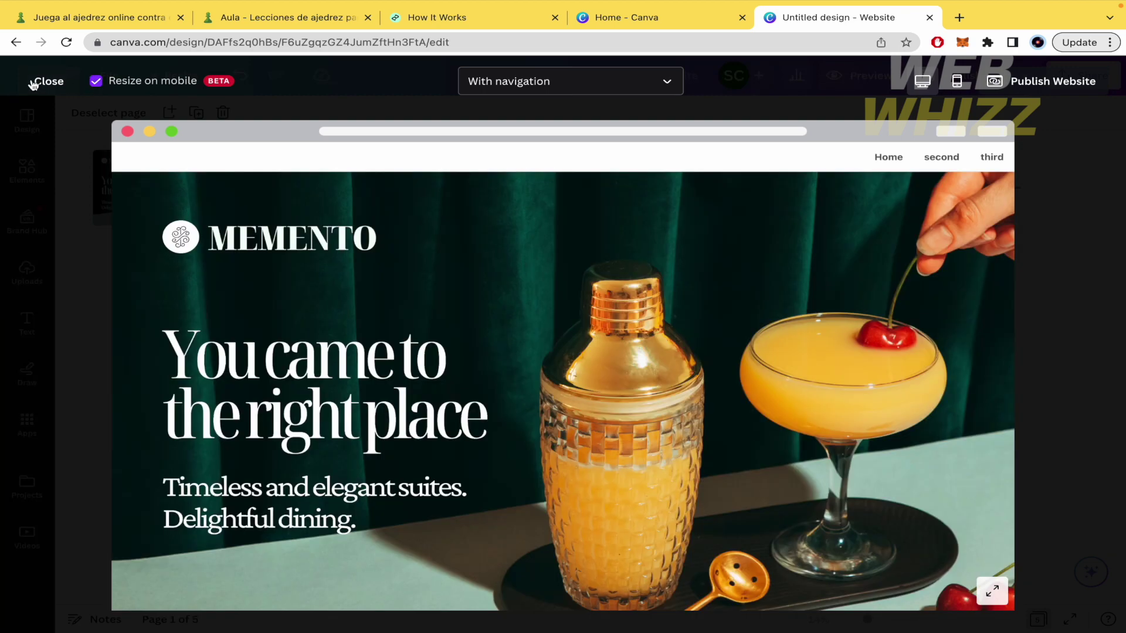
left_click(38, 82)
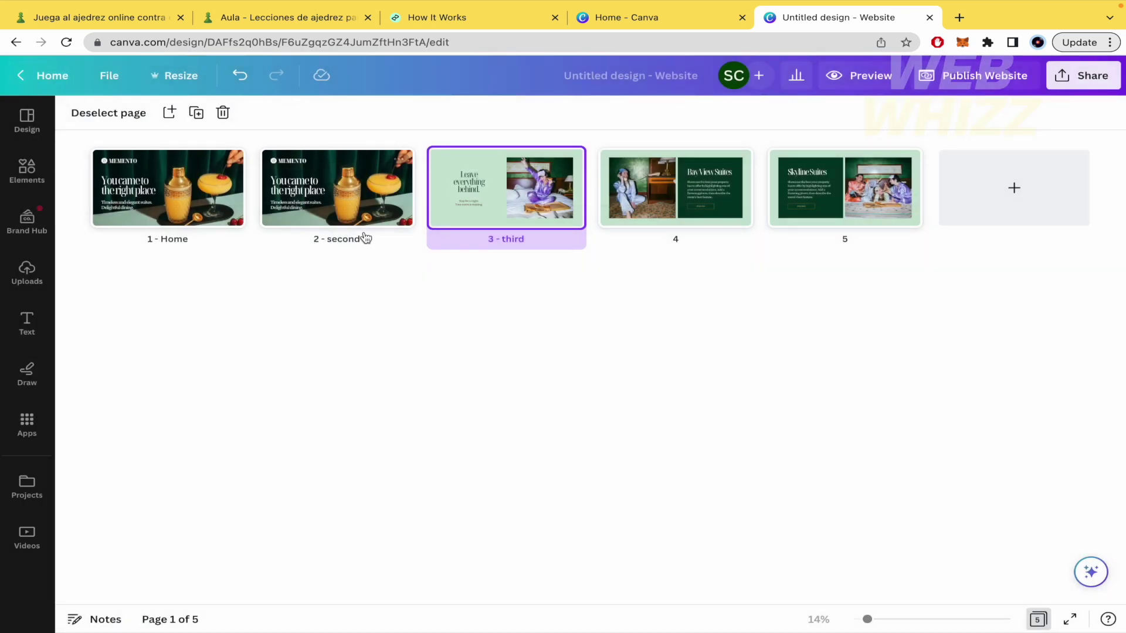
Clear the titles of pages 2 and 3.
double_click(353, 239)
key("BackSpace")
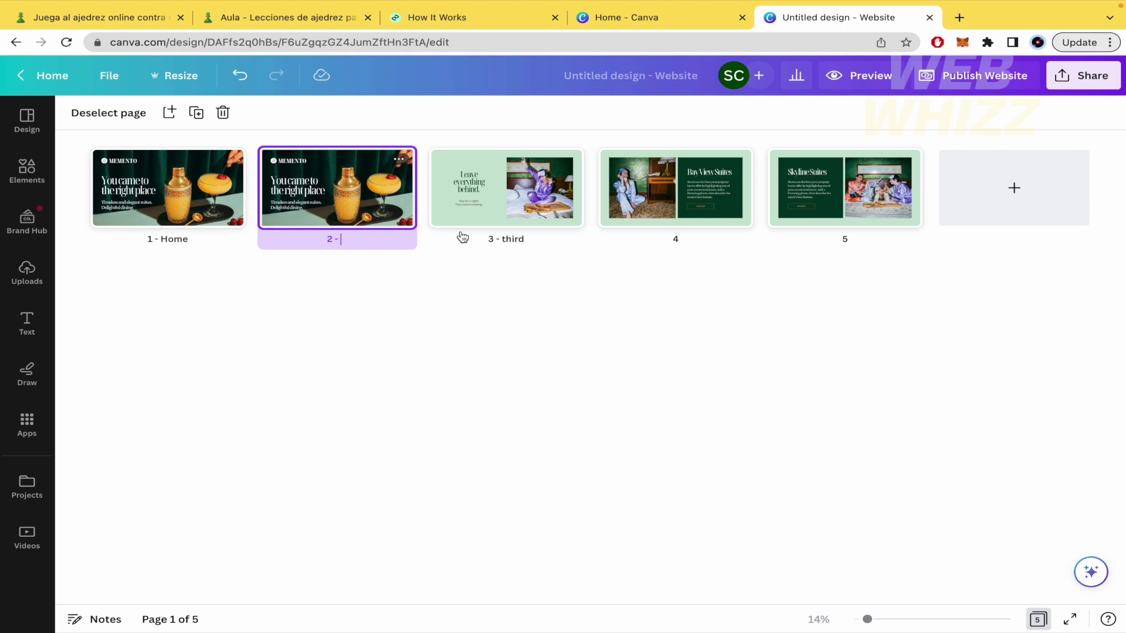
double_click(513, 239)
type("t")
key("BackSpace")
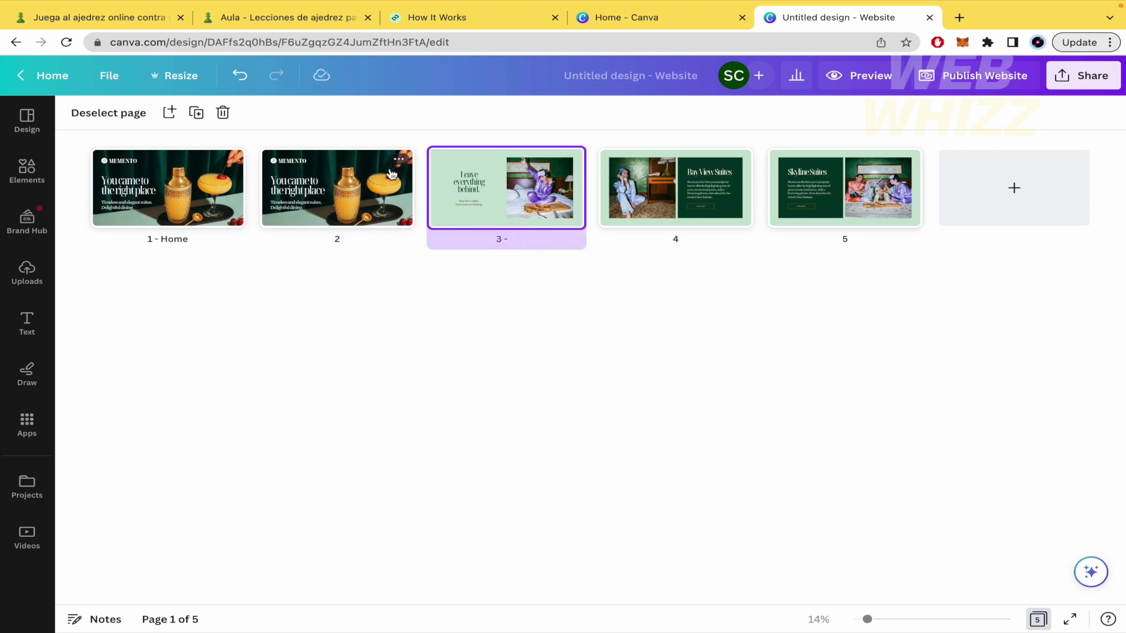
Move the duplicate hero page to the end, title Skyline Suites 'Second', and preview.
left_click_drag(367, 193, 911, 210)
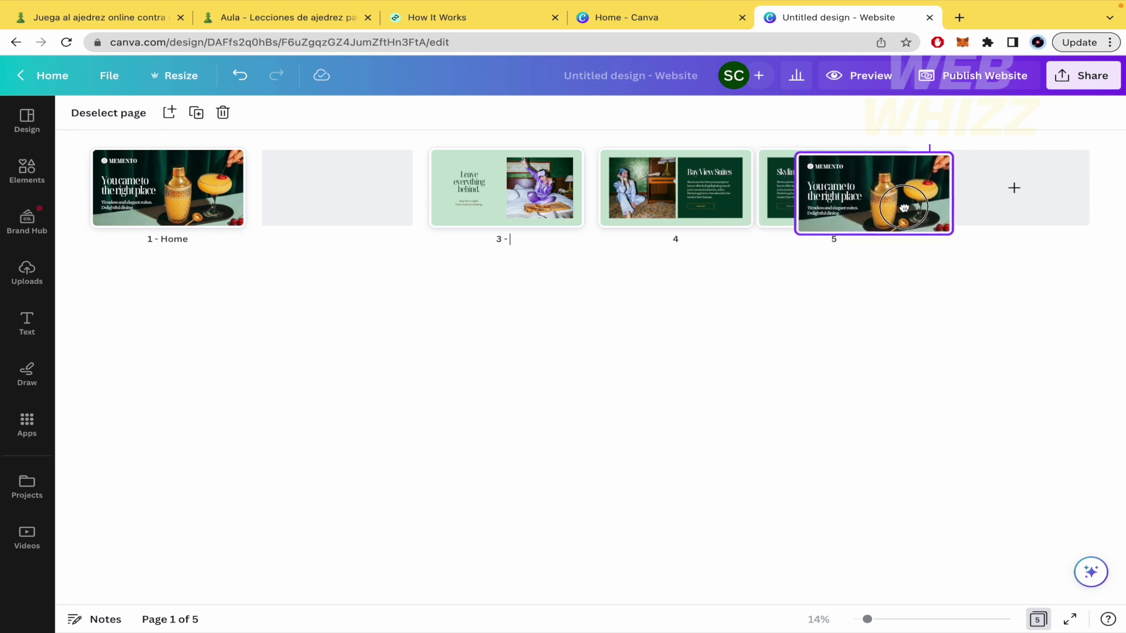
left_click(678, 241)
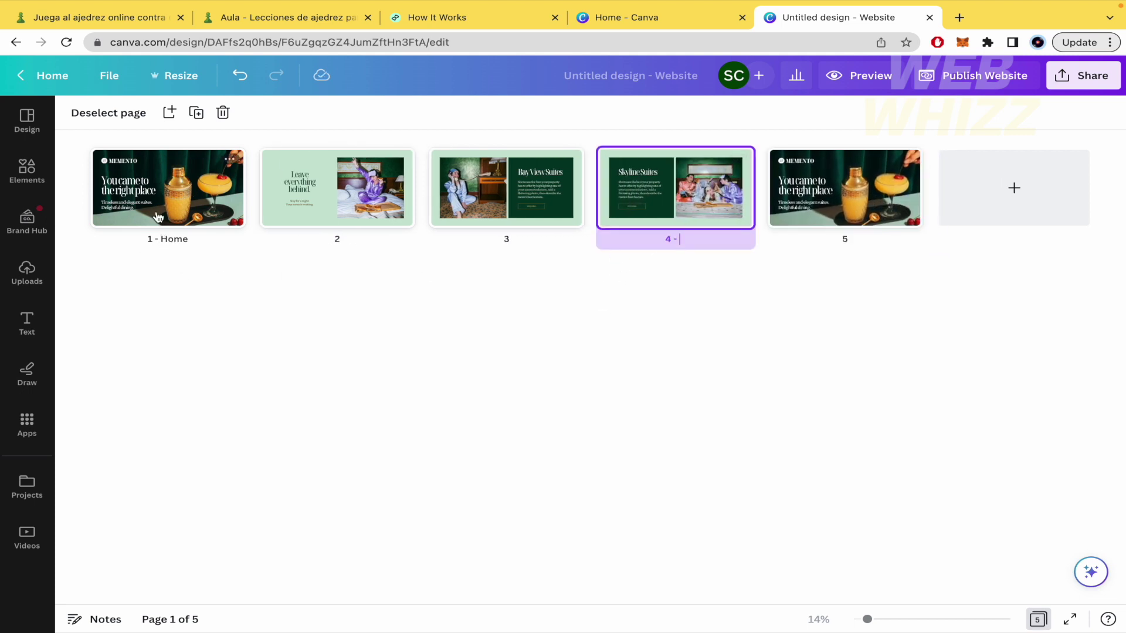
mouse_move(676, 187)
type("- Sec")
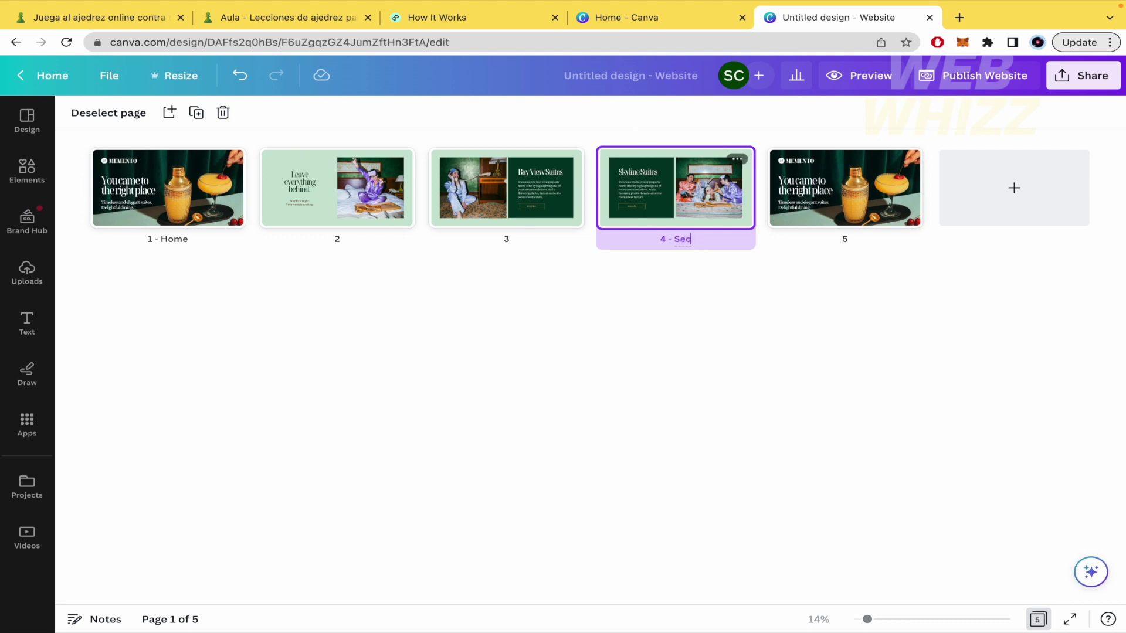
type("ond")
left_click(871, 75)
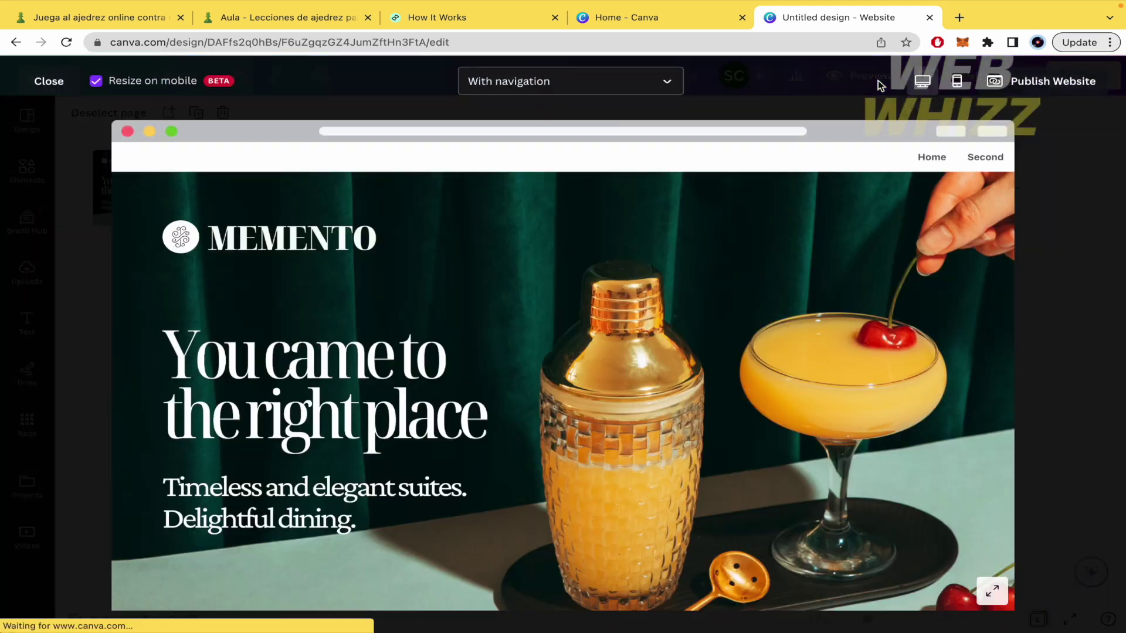
Test the Second link on desktop and Home on phone view, then close the preview.
left_click(986, 157)
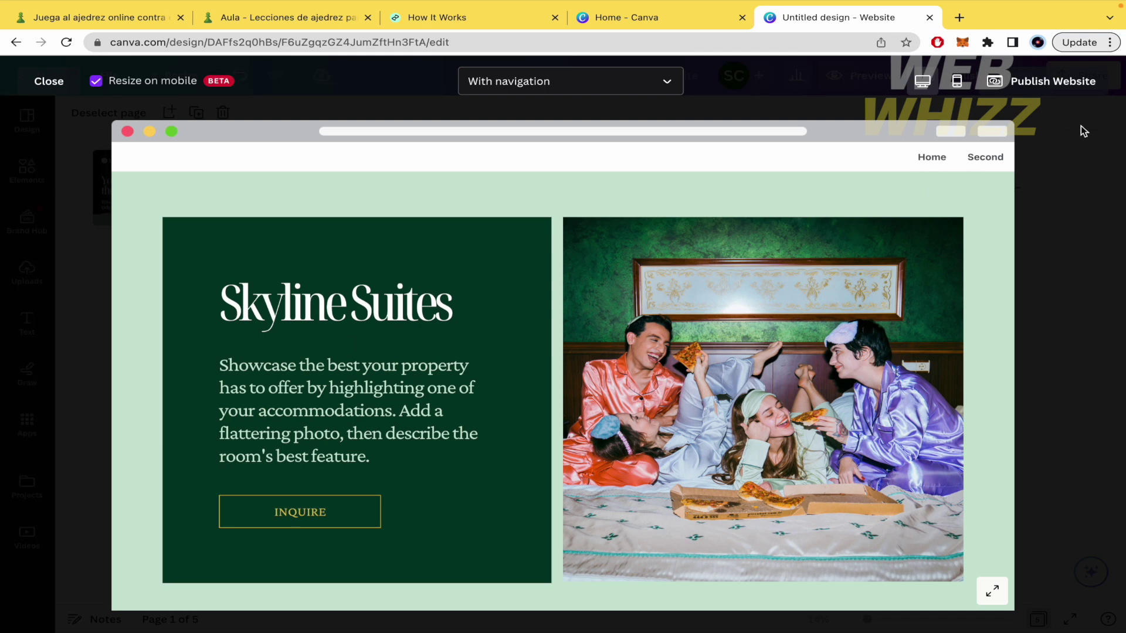
left_click(957, 81)
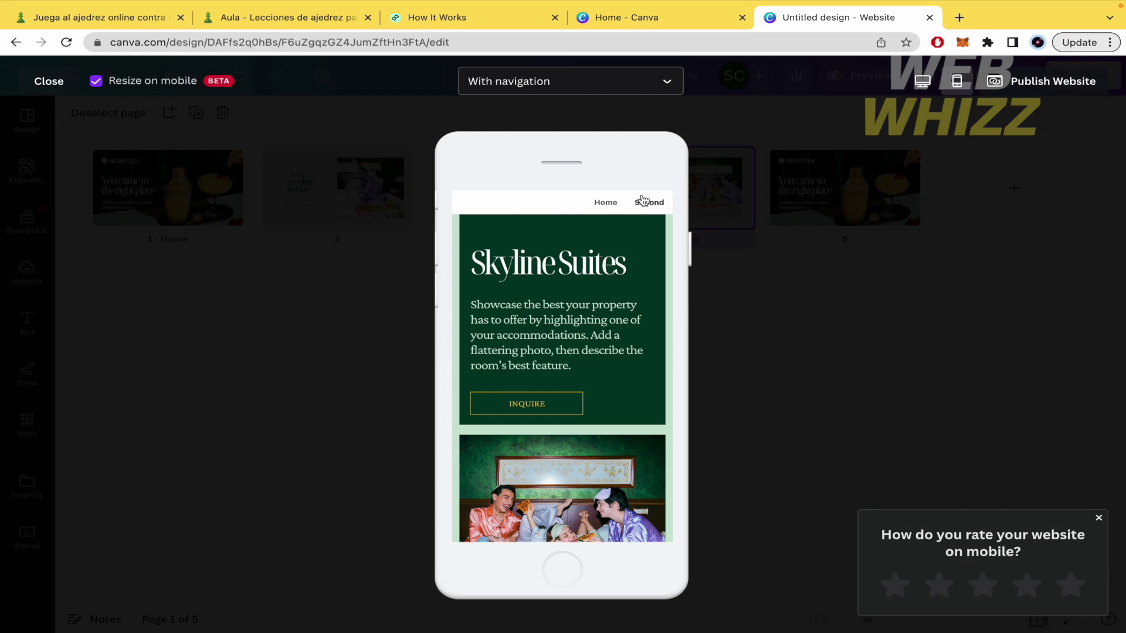
left_click(606, 202)
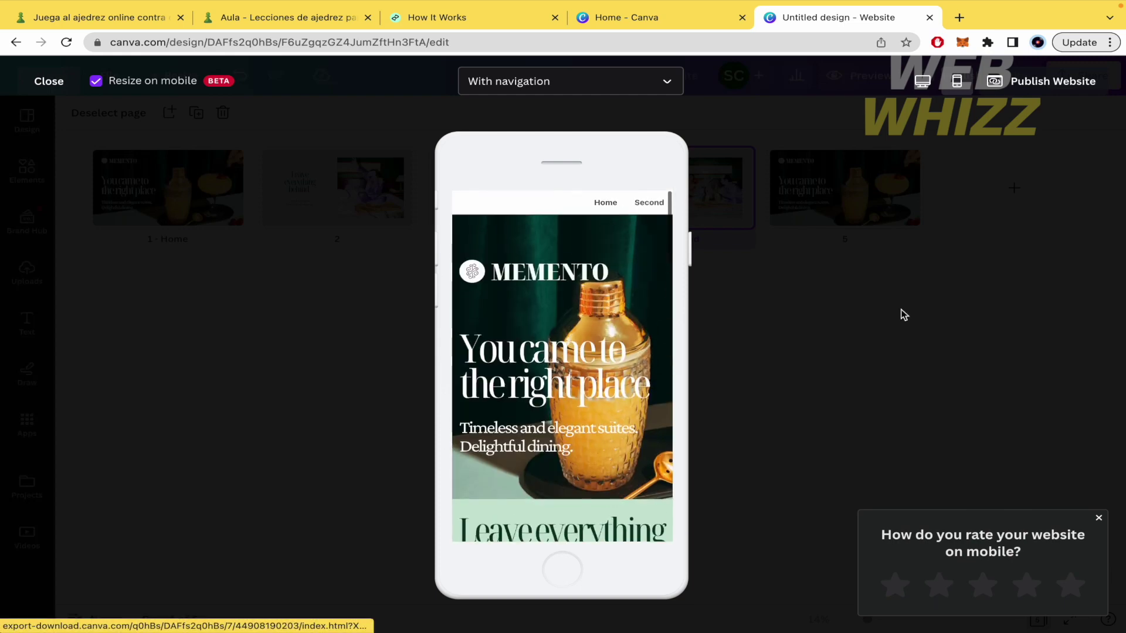
key("Escape")
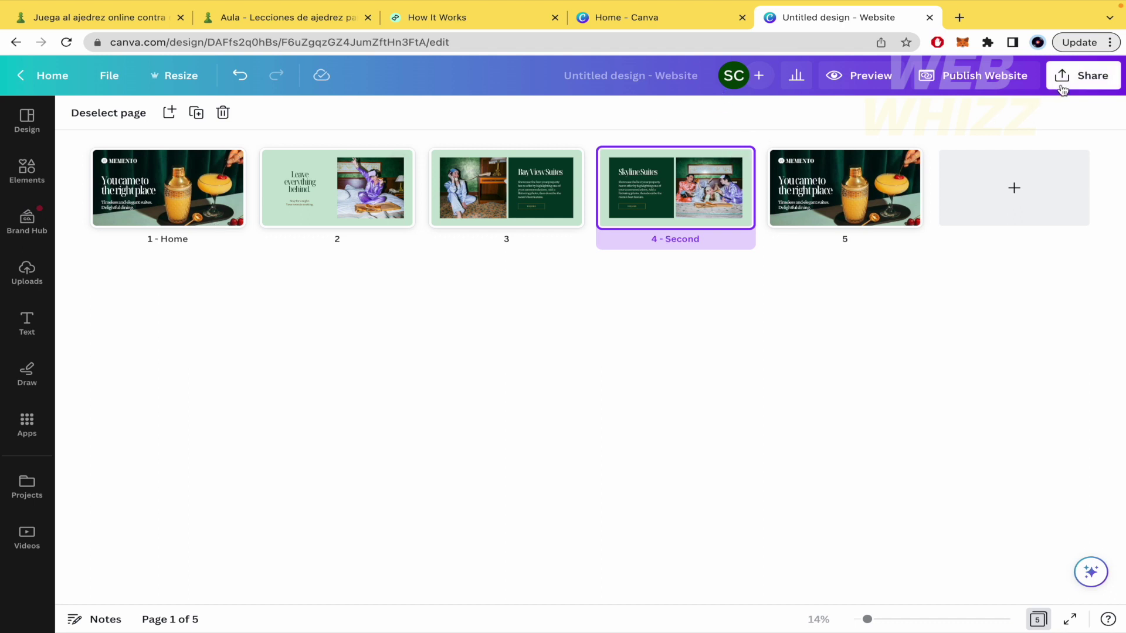
Open Publish Website from Share, keeping 'With navigation' and Resize on mobile enabled.
left_click(1080, 75)
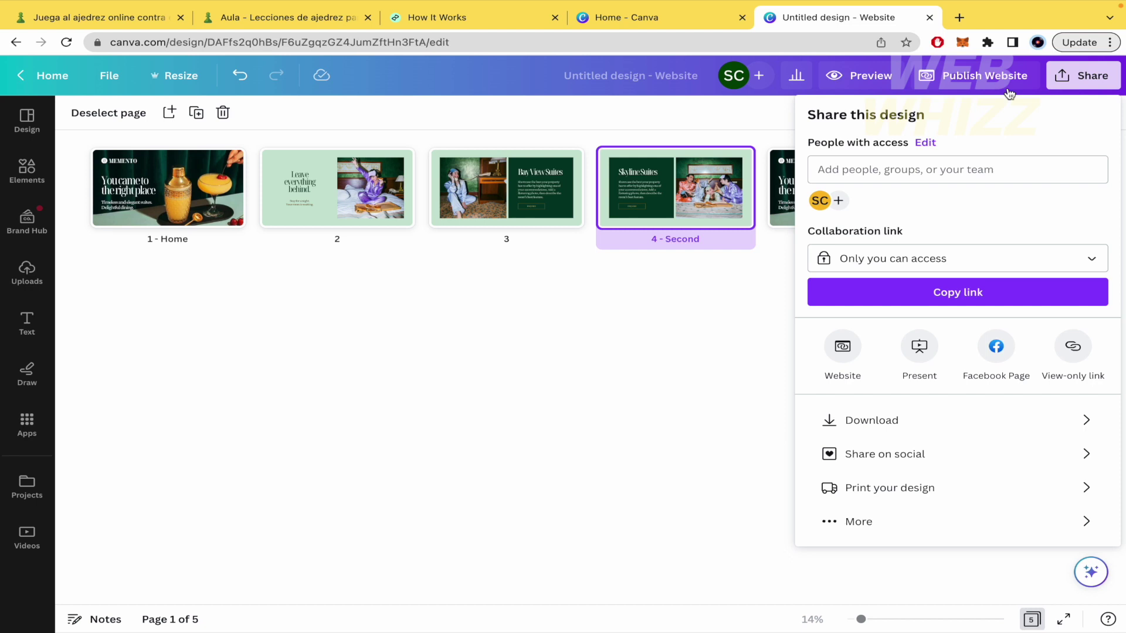
left_click(985, 75)
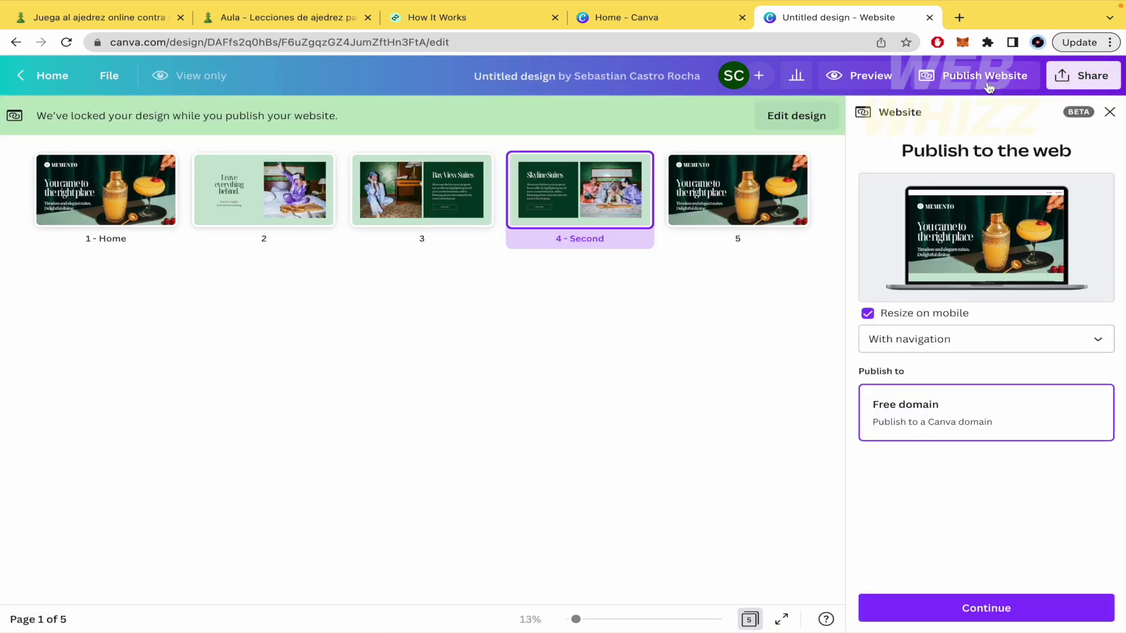
left_click(948, 340)
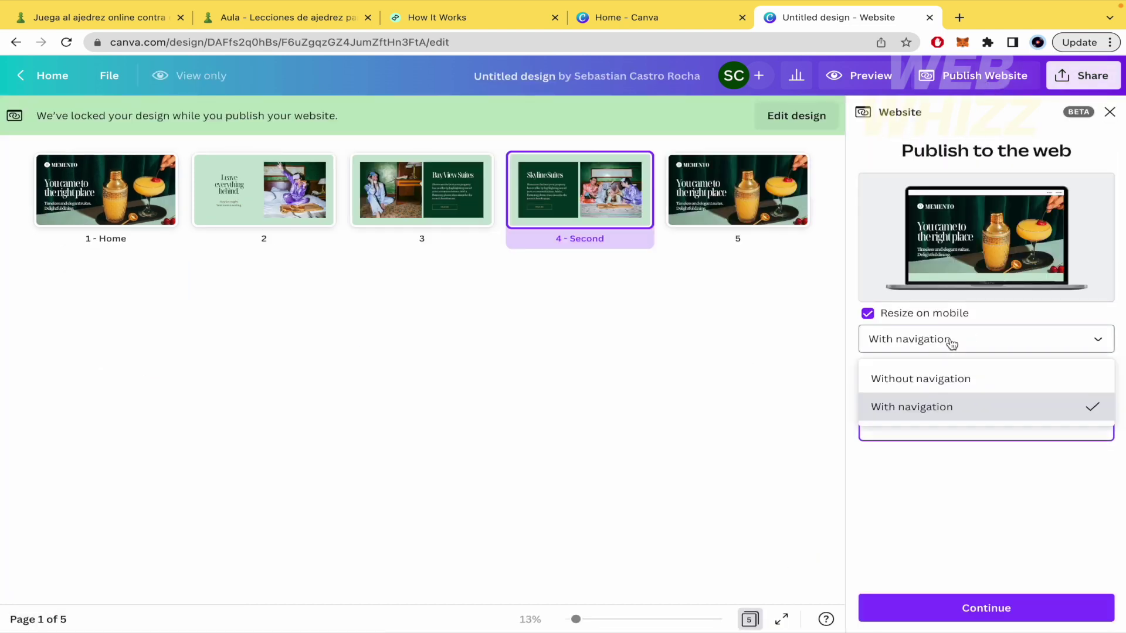
left_click(805, 394)
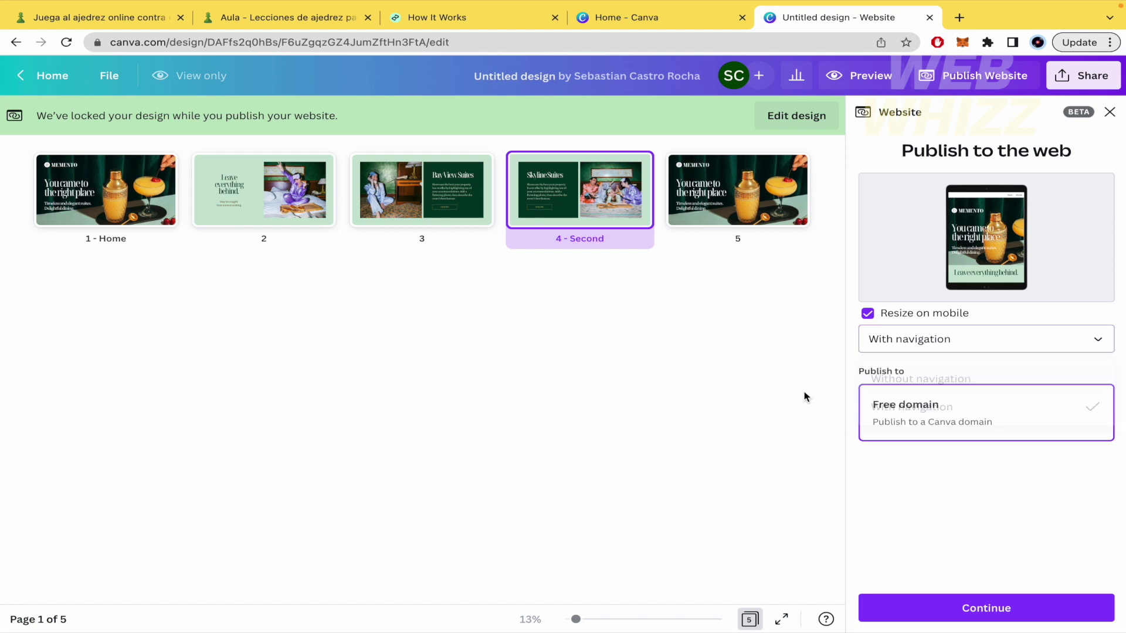
left_click(868, 314)
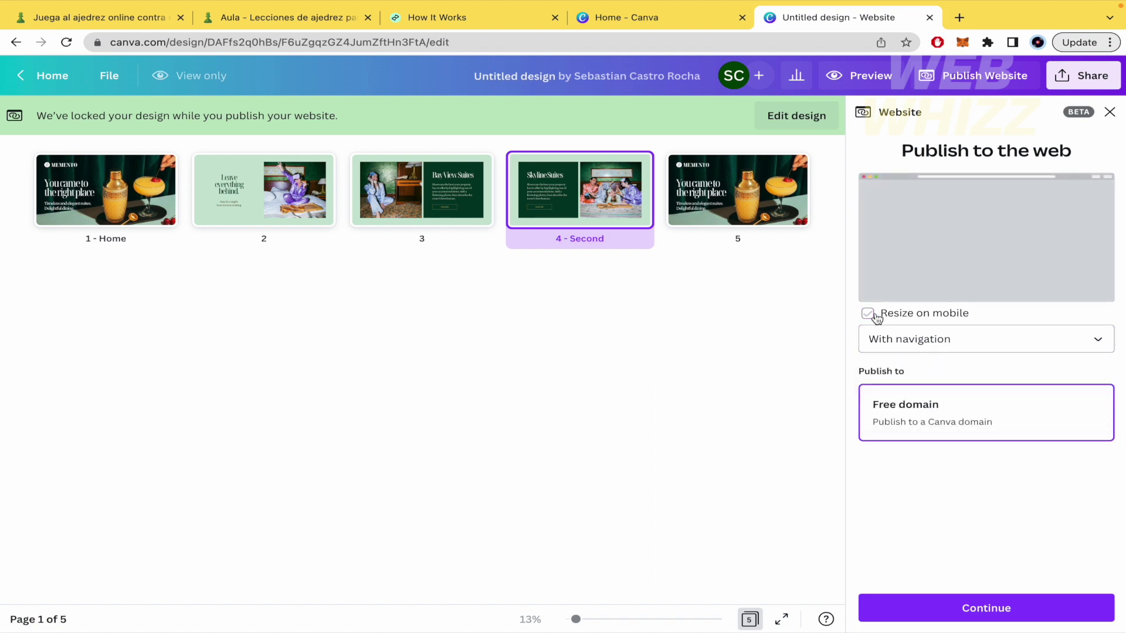
left_click(869, 313)
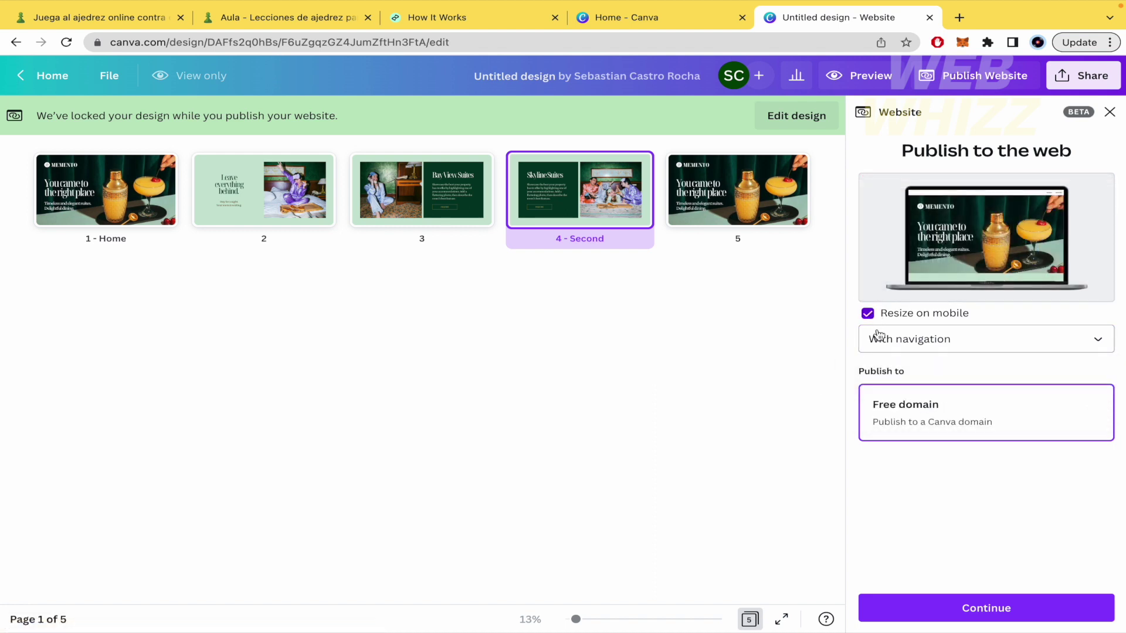